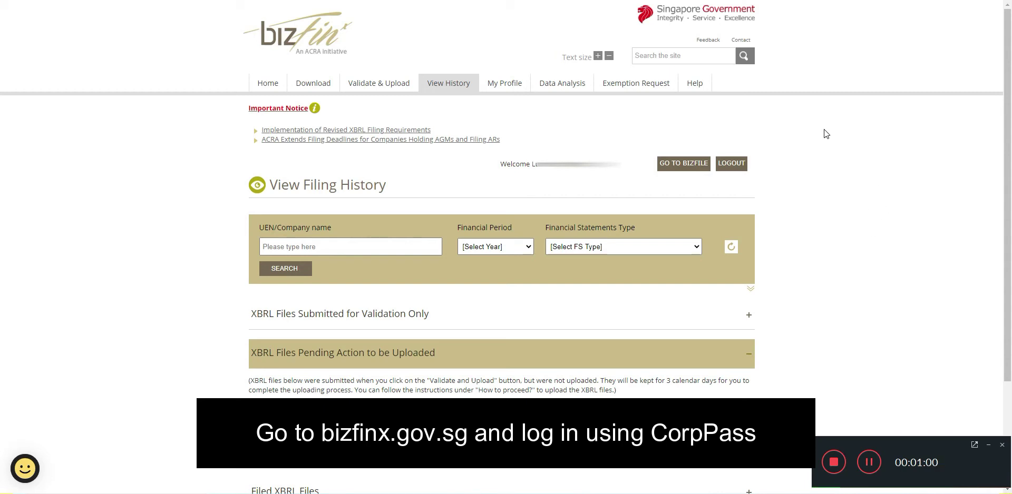
- Go to the Validate & Upload page and put focus in the email address field
click(376, 85)
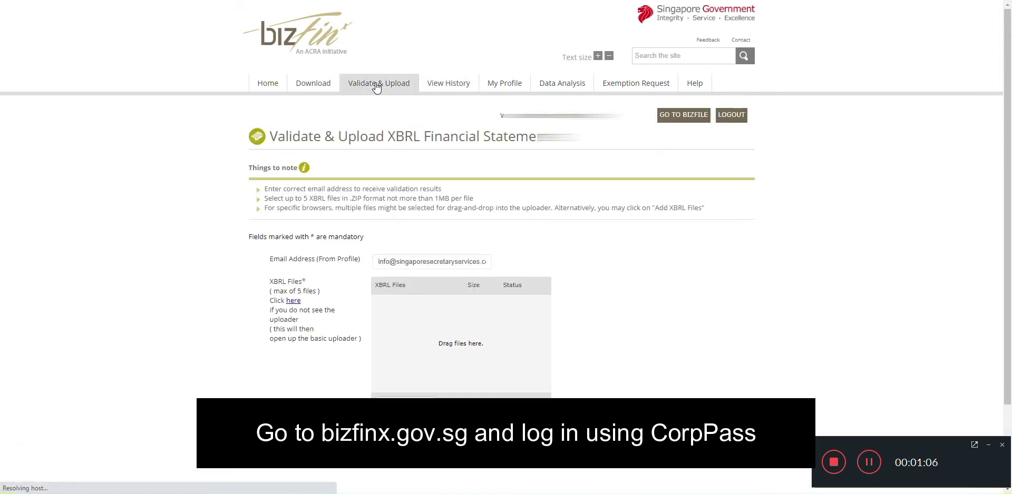
click(485, 261)
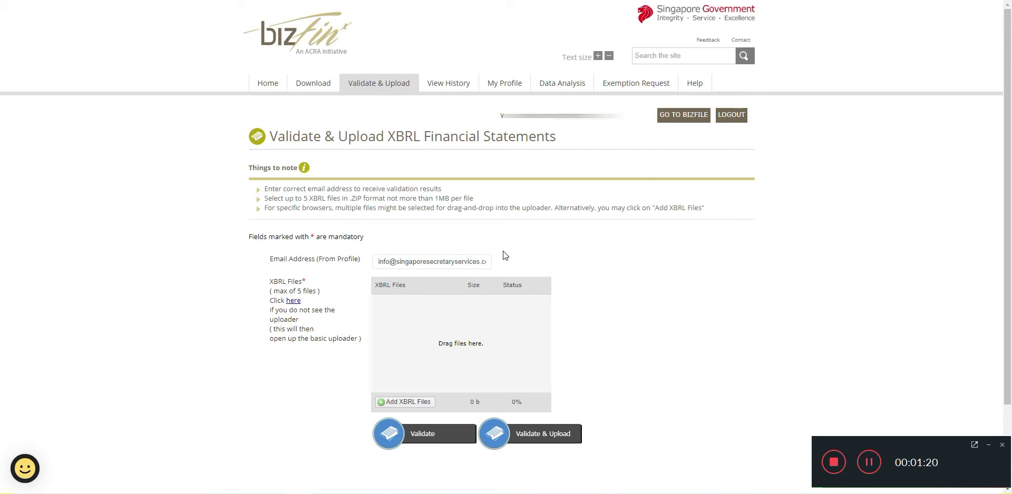
click(374, 264)
- Add the zipped financial statements file (37 KB) to the XBRL upload list
click(406, 402)
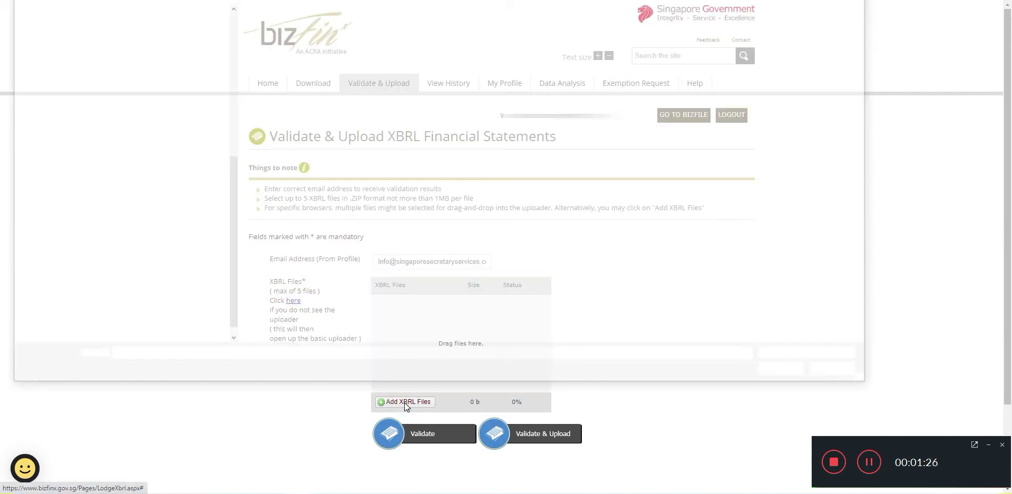
click(316, 22)
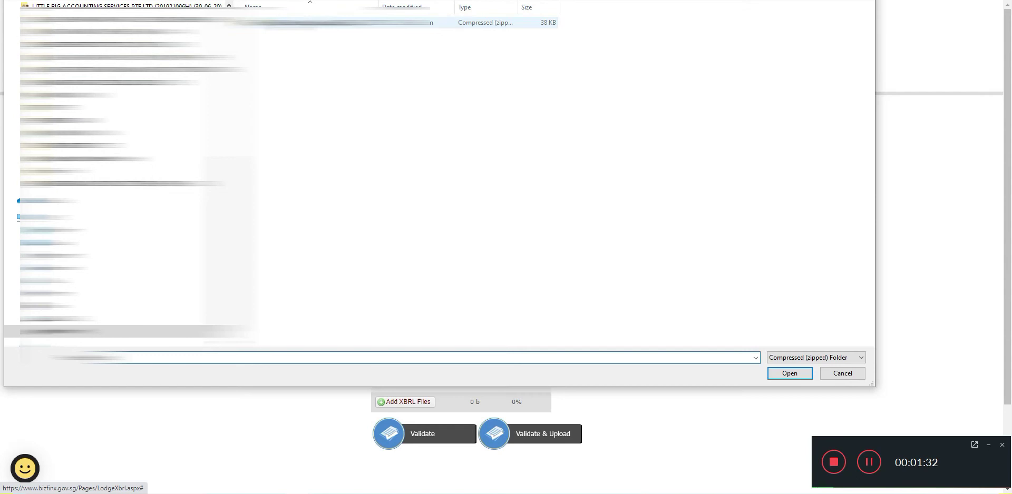
double_click(274, 23)
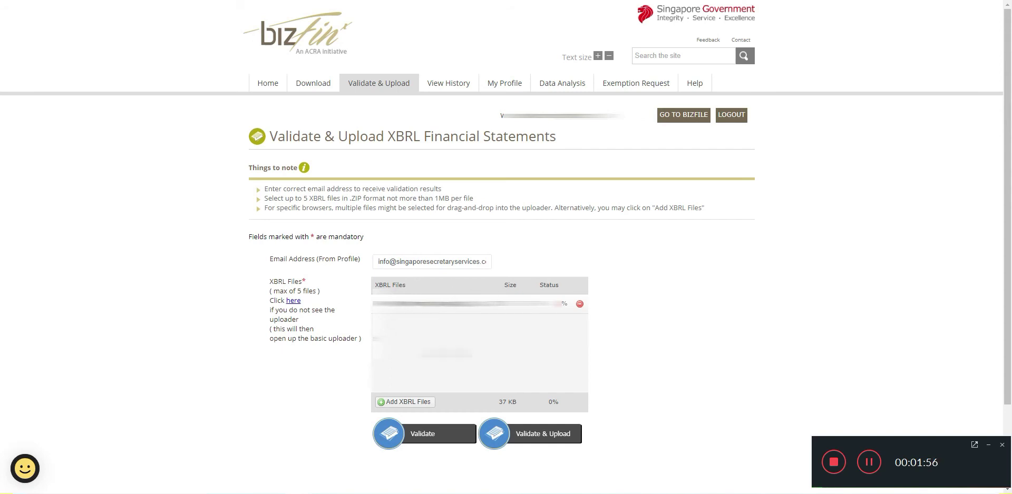
- Validate the zip file, which flags the 31/12/2019 Full XBRL filing with 'Possible errors'
click(533, 438)
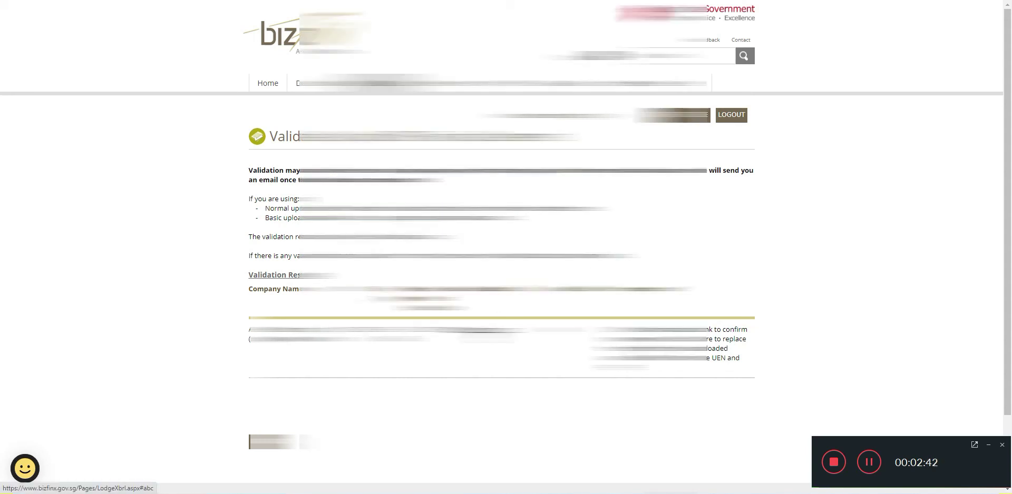
- Open the possible-errors details and tick the acknowledgement box for error 2
click(486, 337)
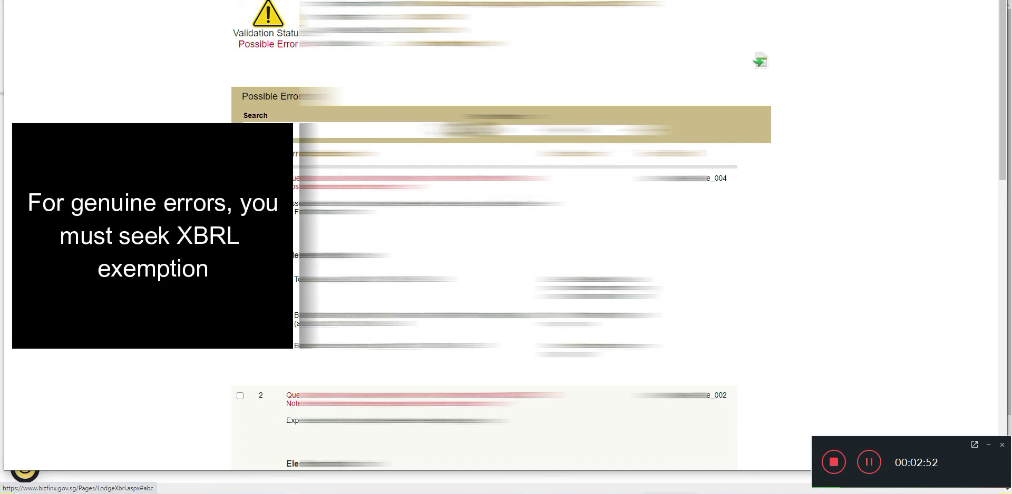
click(240, 396)
scroll(870, 253, down, 5)
scroll(869, 253, down, 5)
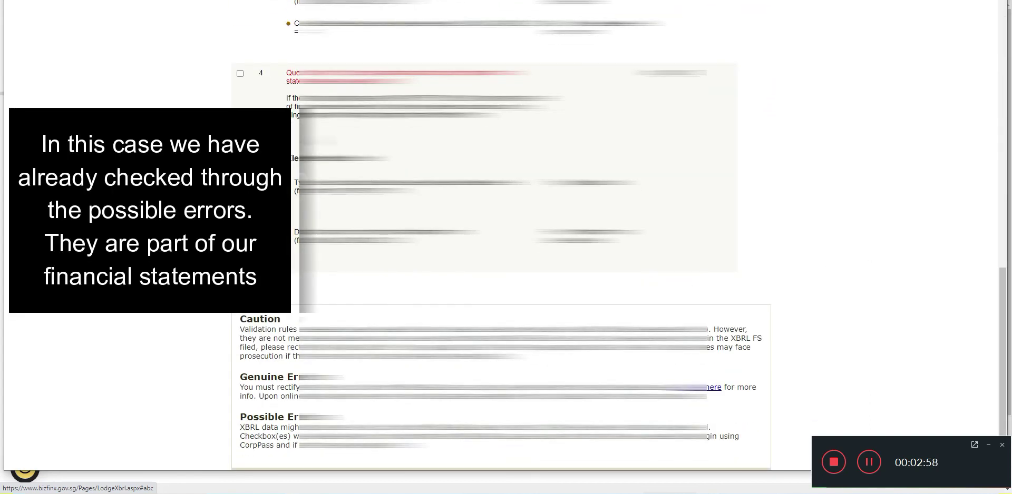
scroll(278, 102, up, 2)
scroll(277, 101, up, 1)
scroll(254, 98, up, 2)
- Tick the acknowledgement boxes for possible errors 3 and 4, then scroll down toward Proceed
click(240, 86)
click(240, 337)
scroll(248, 386, down, 2)
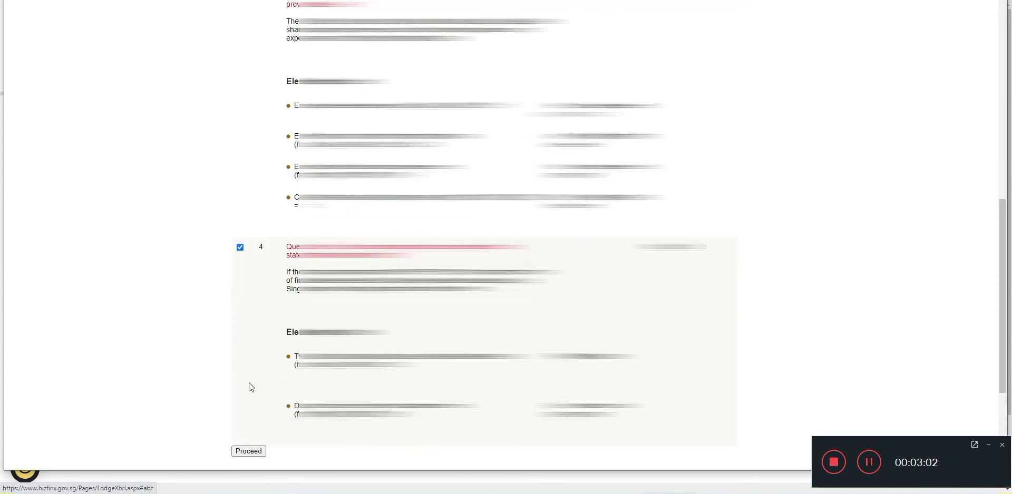
scroll(251, 404, down, 1)
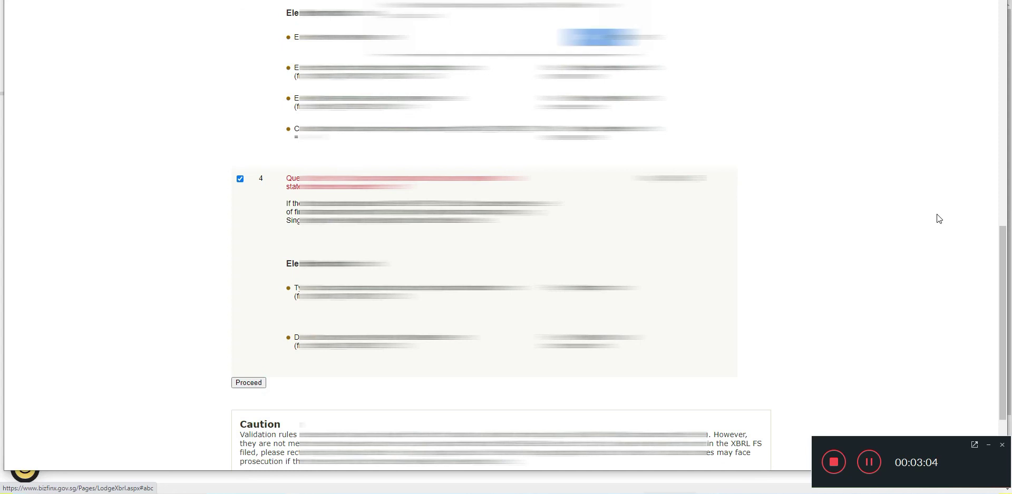